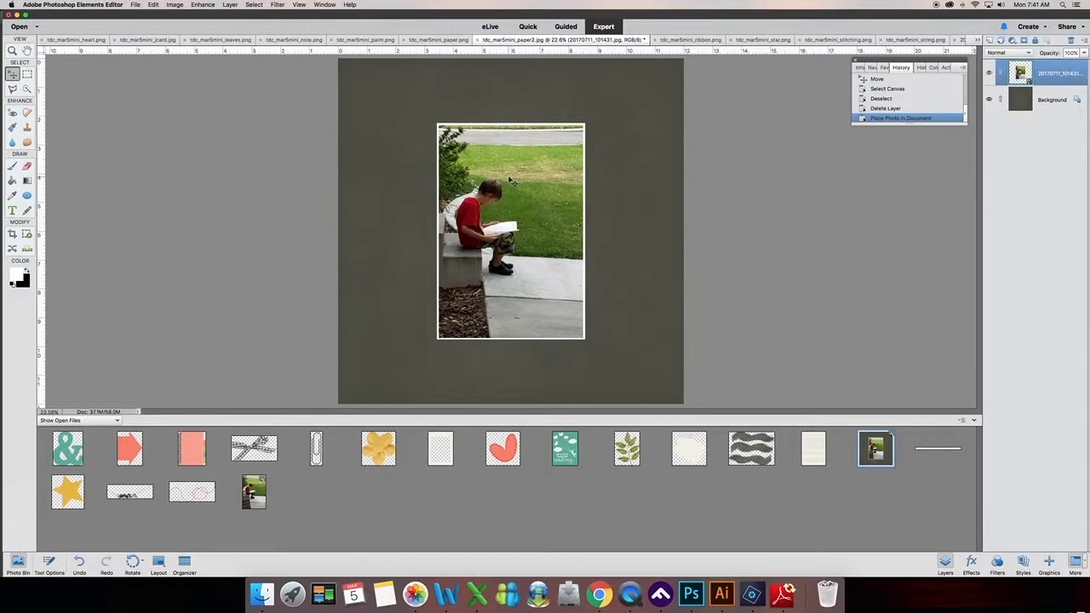
Switch to the photo 20170711_101431.jpg and revert it to its Open history state
double_click(254, 494)
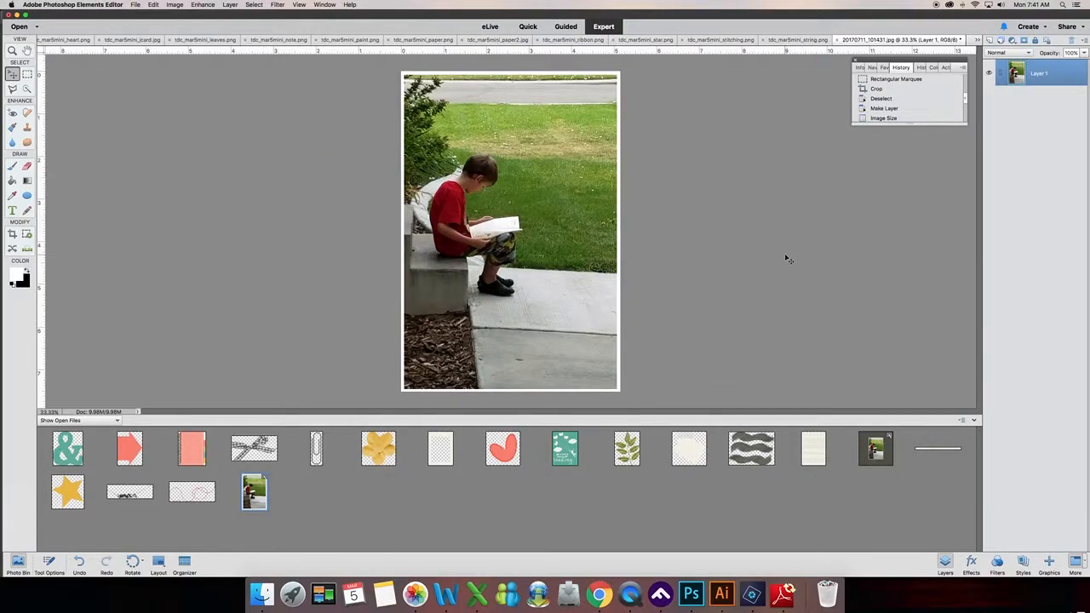
drag(965, 102, 964, 78)
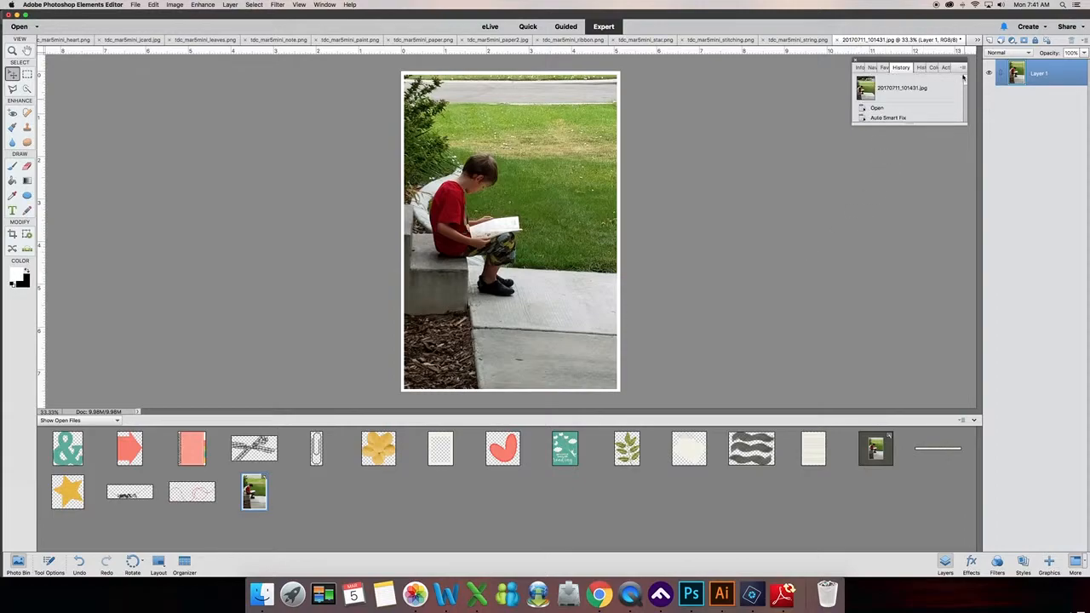
click(904, 109)
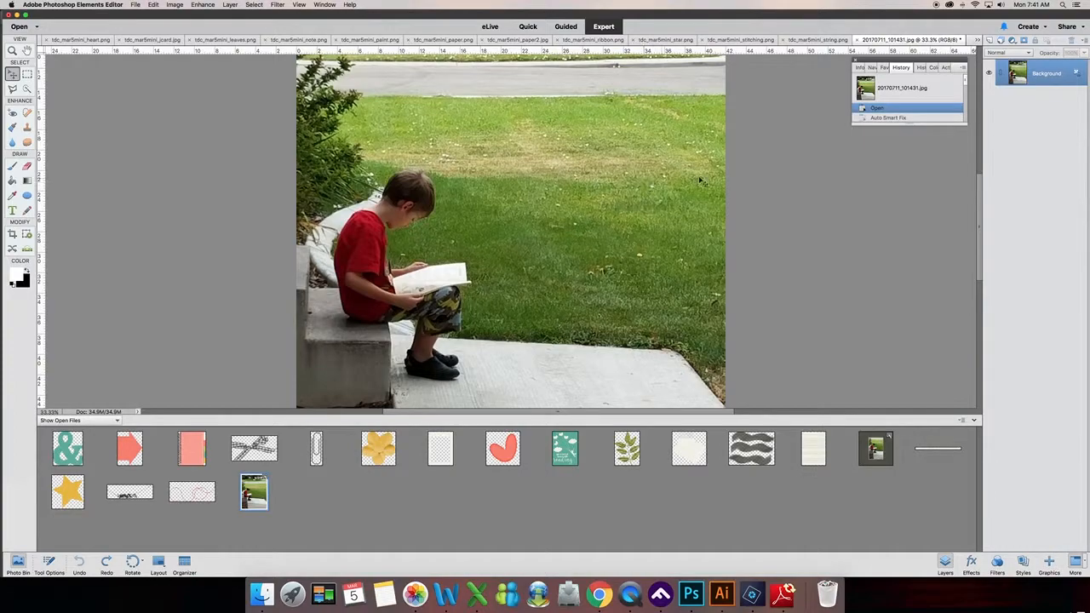
scroll(658, 177, up, 2)
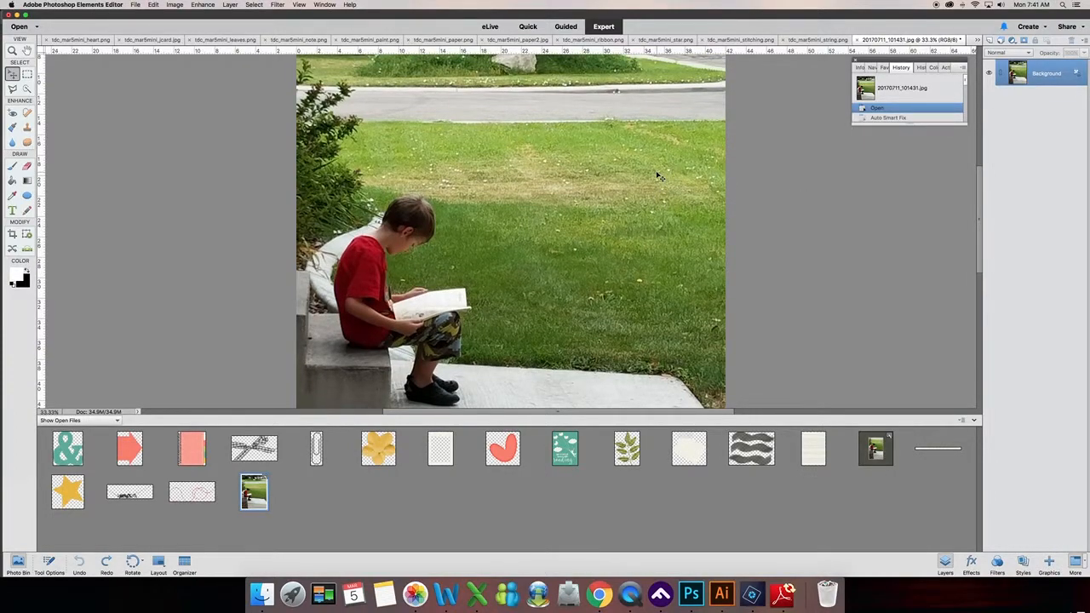
scroll(659, 176, down, 2)
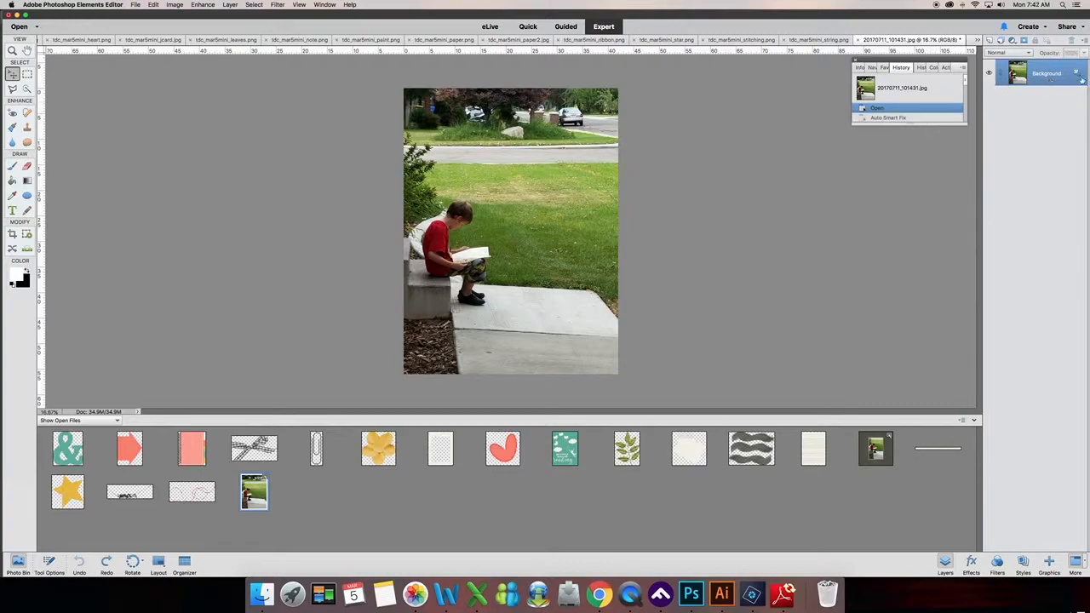
Convert the photo's locked Background into an editable layer with the default layer settings
click(554, 201)
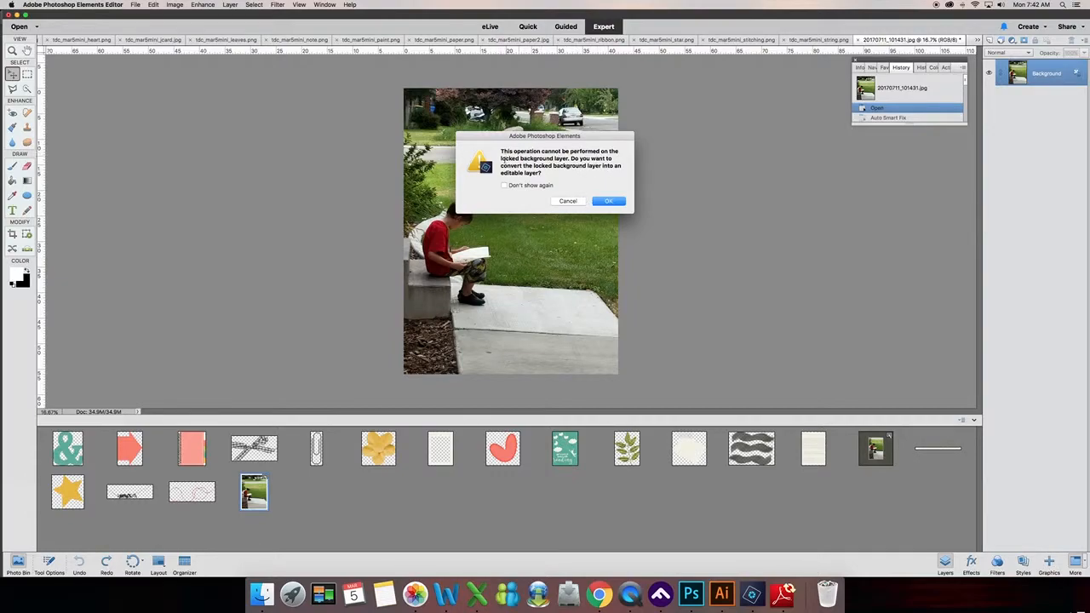
click(568, 201)
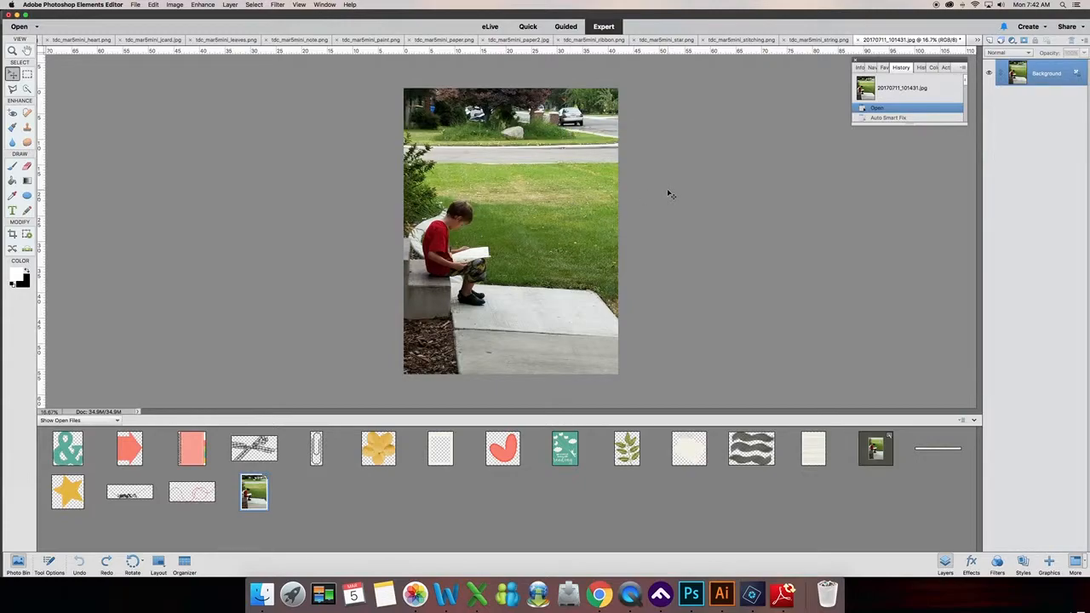
right_click(1038, 83)
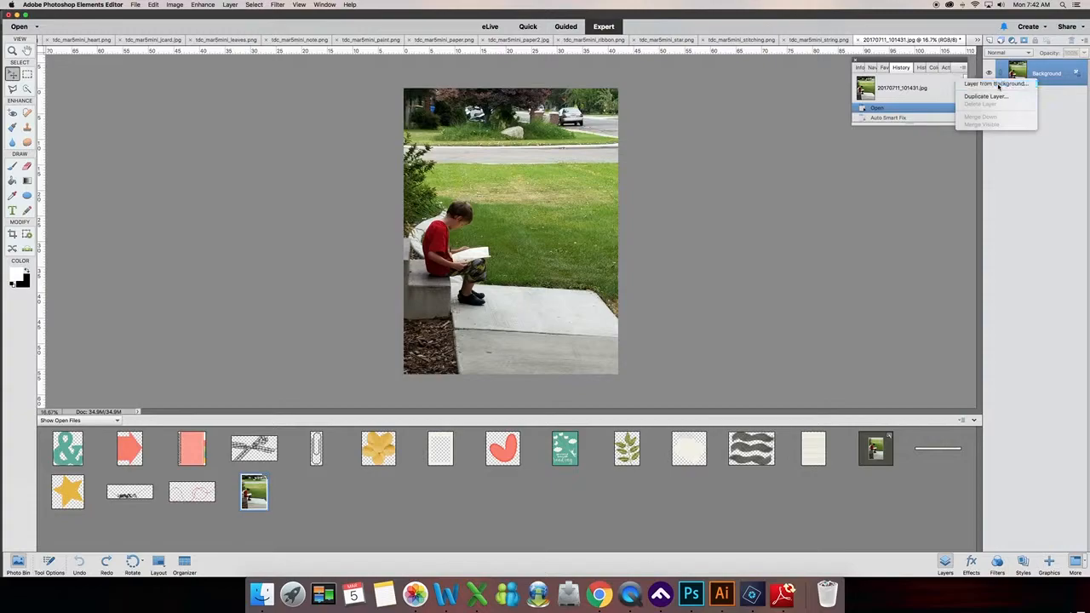
click(997, 83)
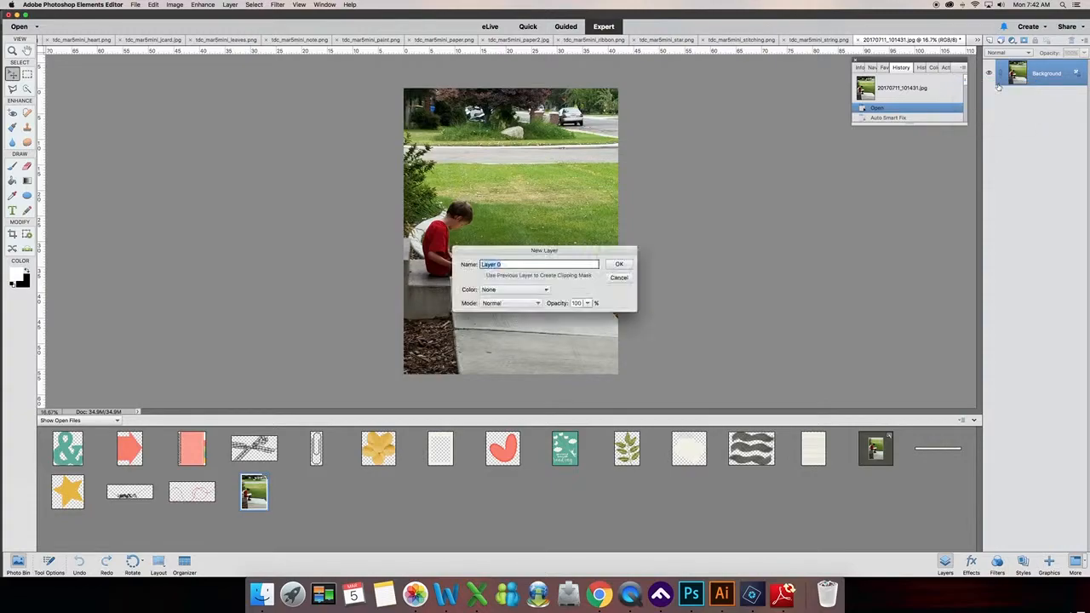
click(619, 264)
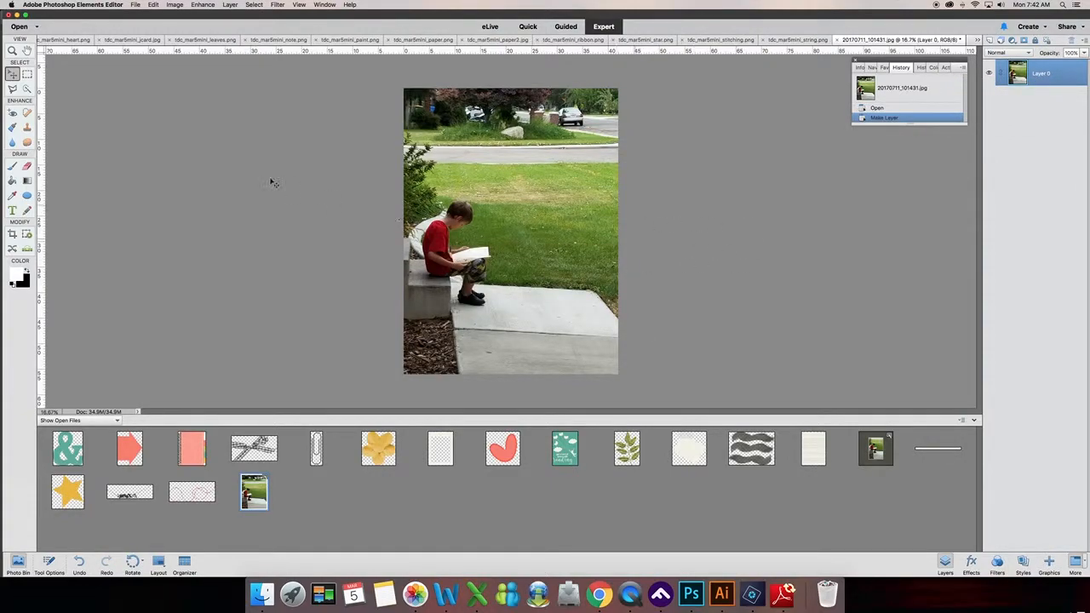
Set the photo's resolution to 300 pixels/inch in Image Size
click(174, 5)
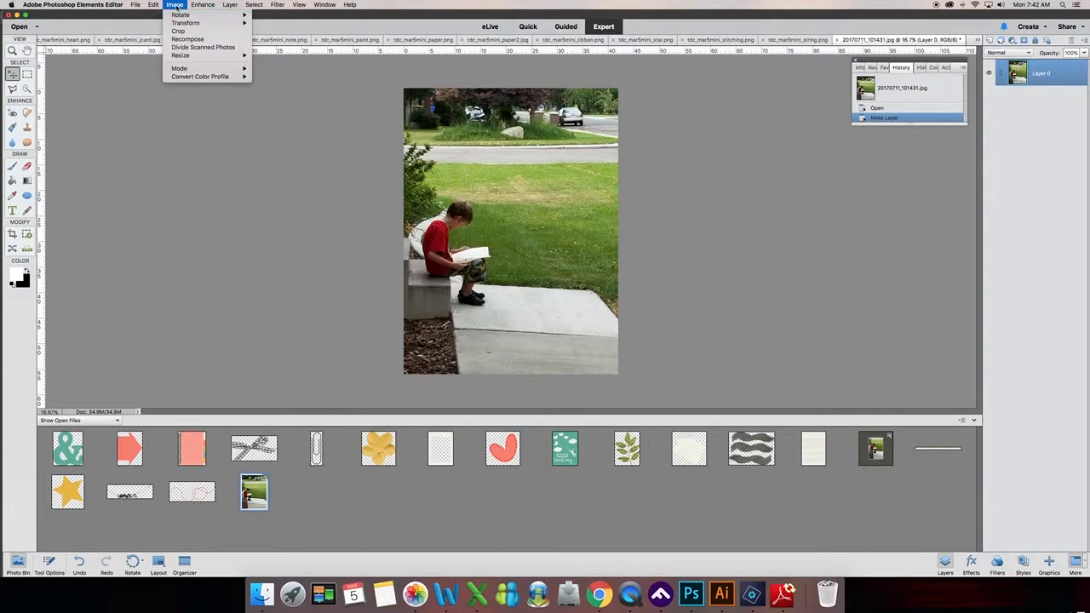
mouse_move(182, 57)
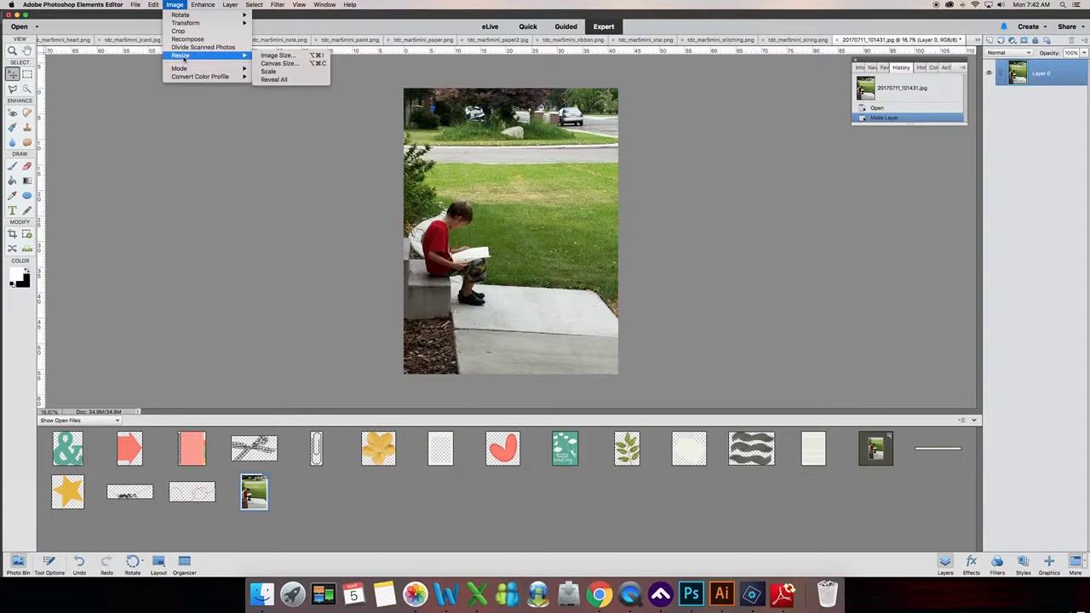
click(276, 56)
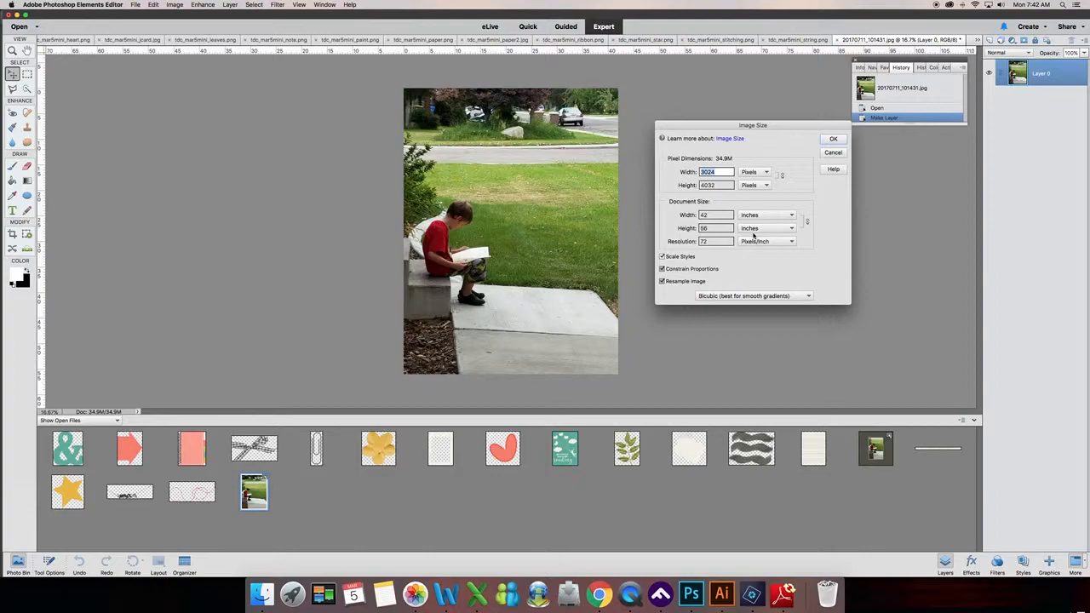
double_click(704, 242)
text(300)
Try a document width of 5 inches for the photo
click(703, 216)
drag(707, 216, 688, 216)
text(5)
Set the photo's document height to 7 inches with proportions constrained and apply the new image size
double_click(716, 228)
text(7)
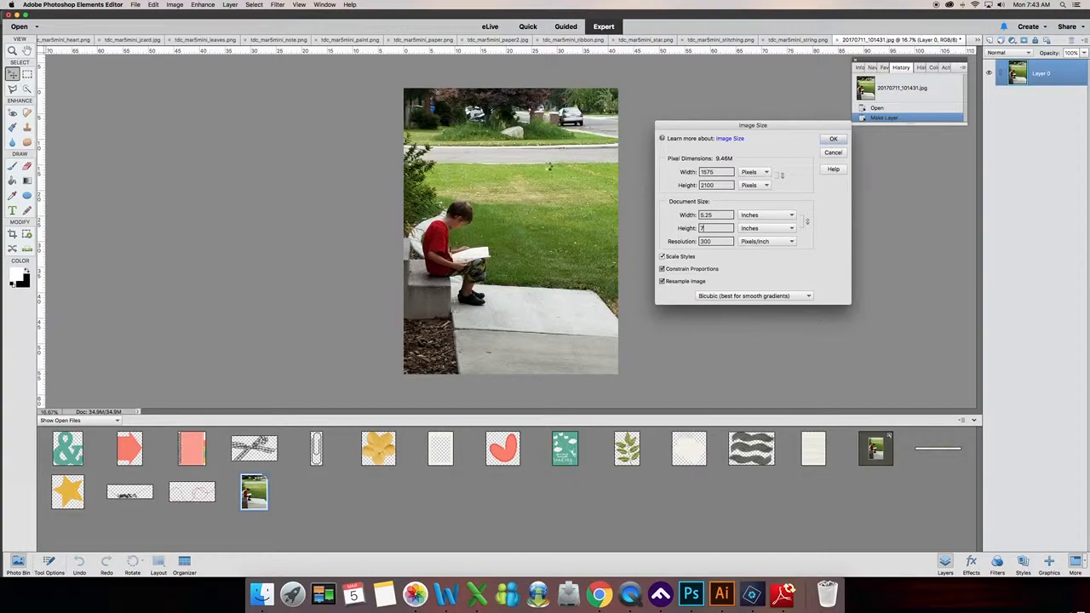
key(Return)
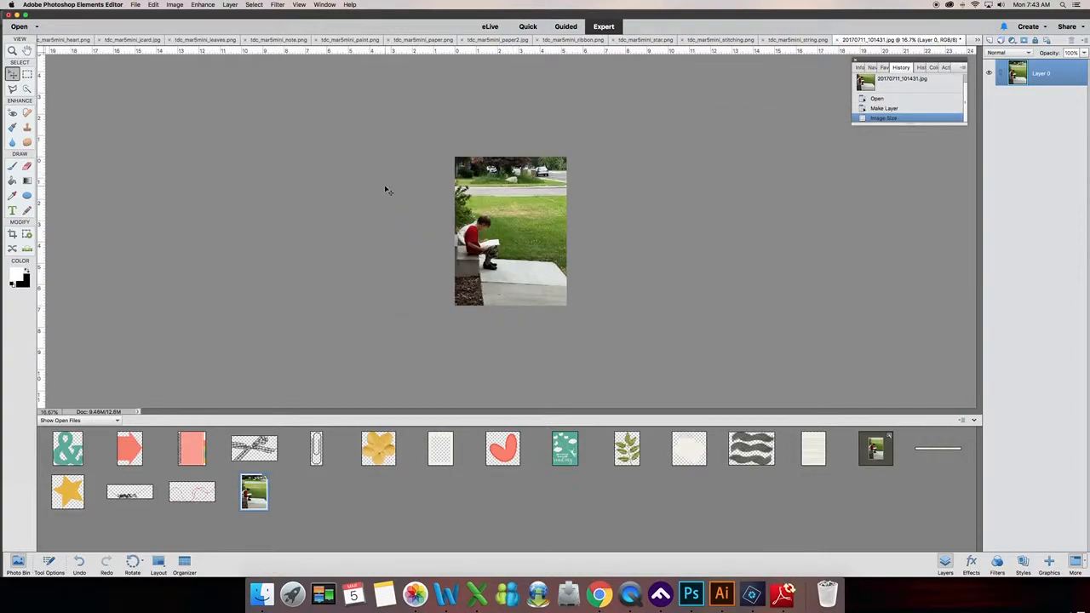
Enlarge the canvas around the photo to 5.5 inches wide and 7.25 inches high, anchored at the center
key(super+equal)
key(super+equal)
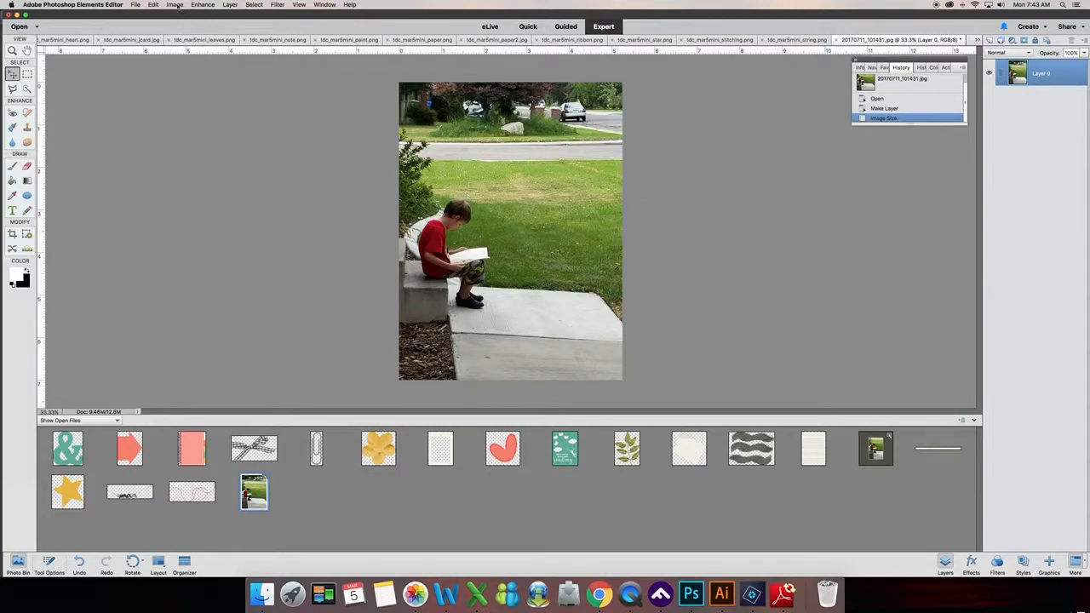
click(176, 5)
mouse_move(239, 55)
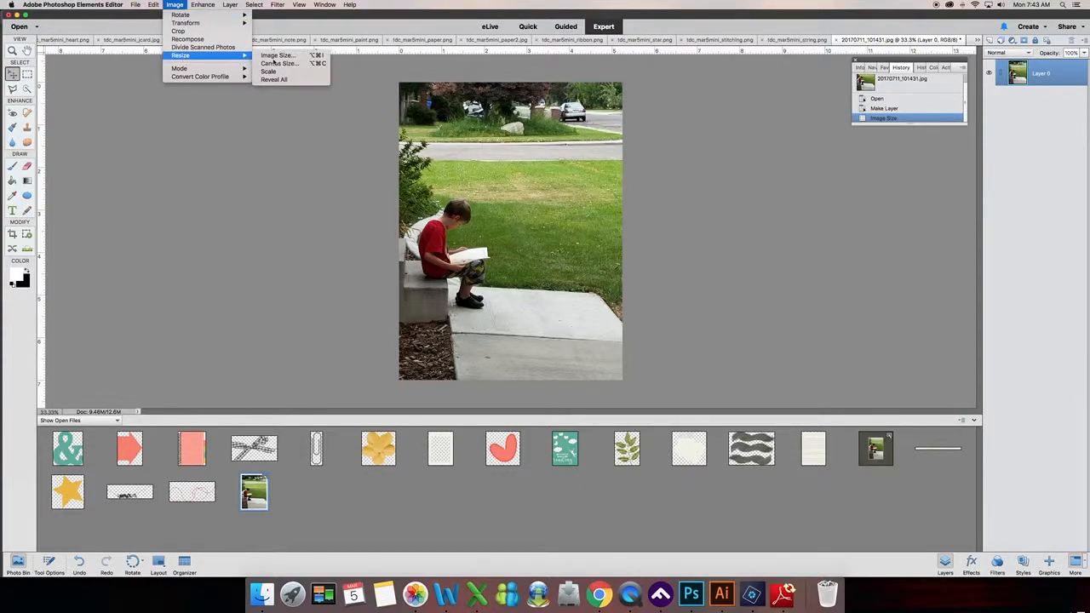
click(278, 64)
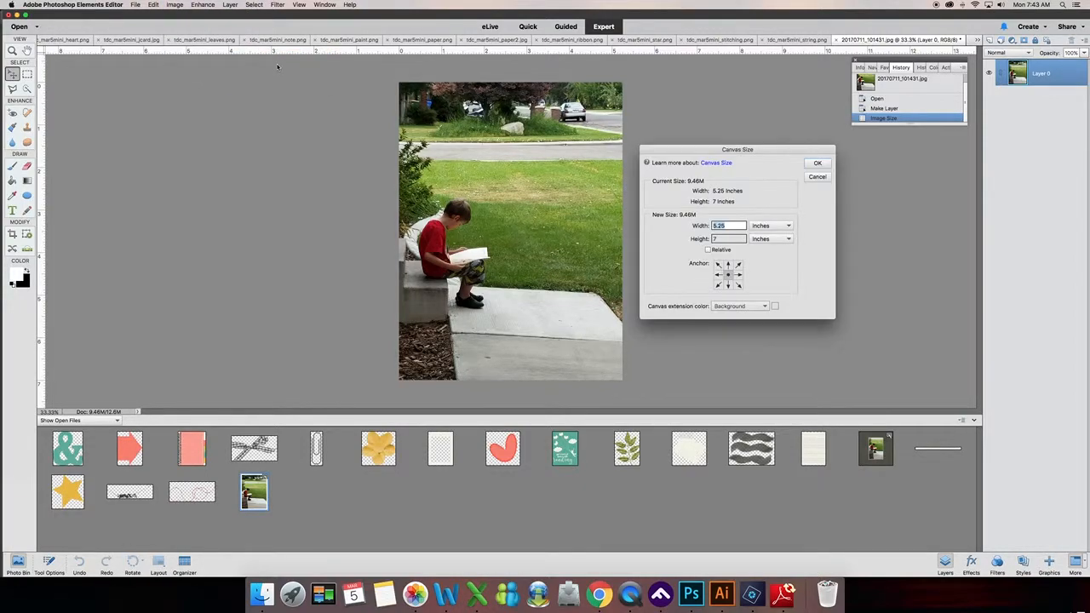
click(731, 226)
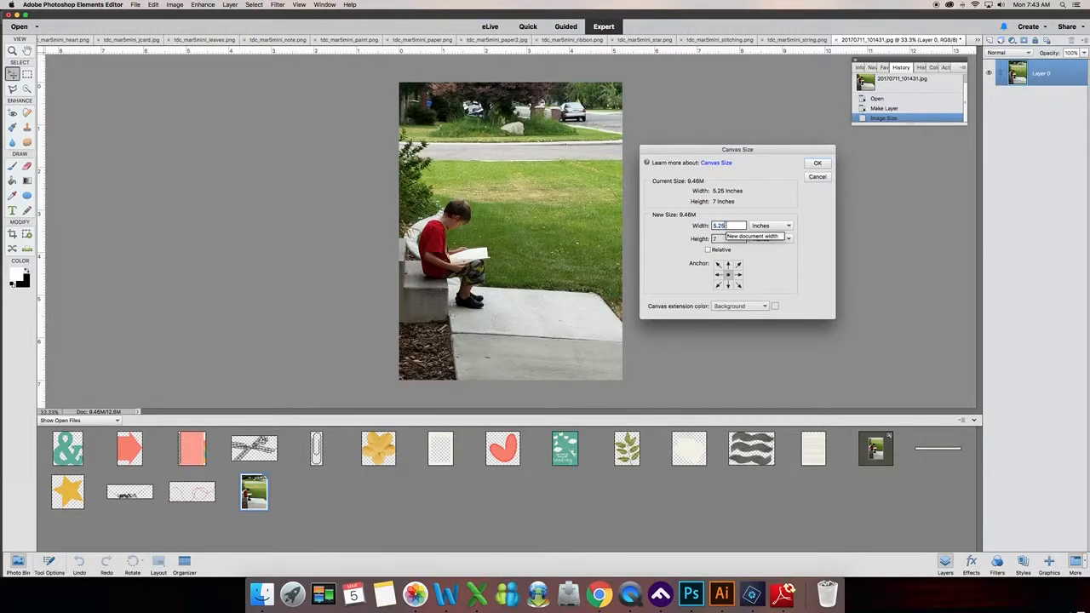
key(BackSpace)
key(BackSpace)
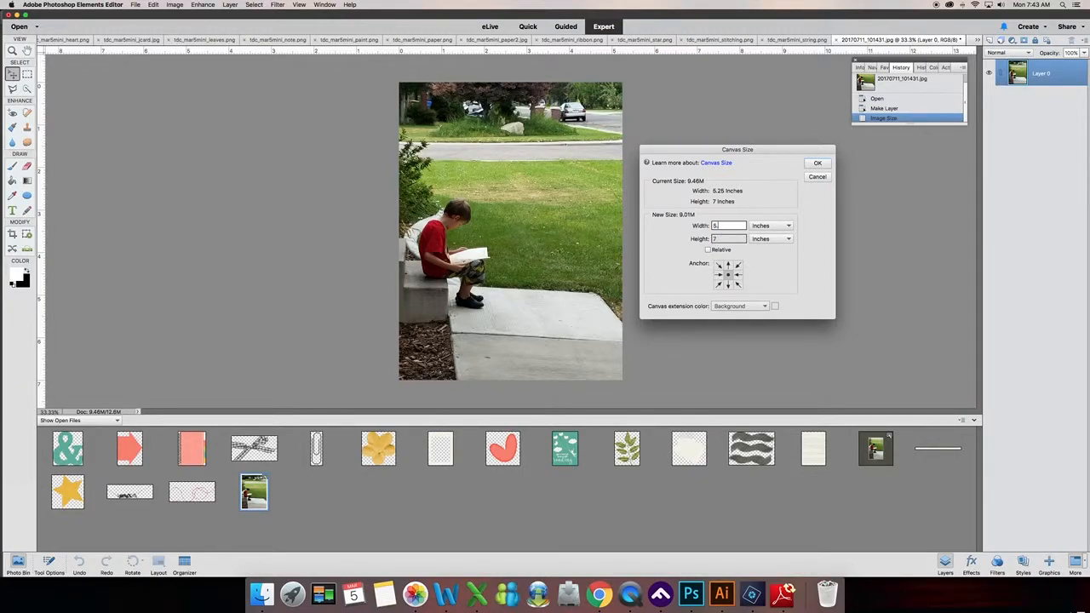
text(5)
key(Tab)
text(.25)
click(817, 165)
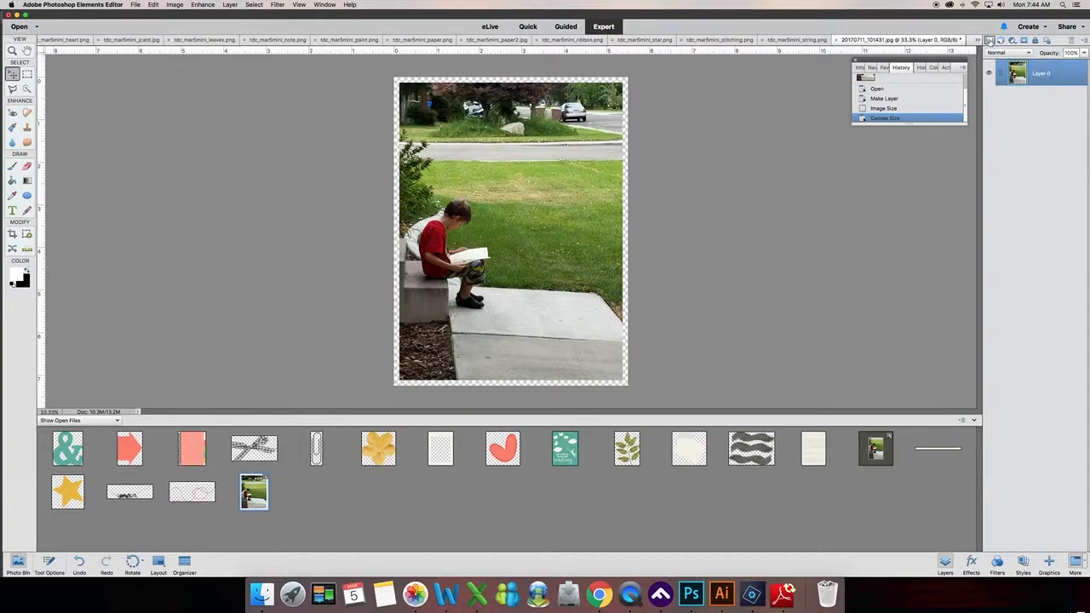
Add a new layer beneath the photo layer and fill it with white using the Paint Bucket
click(989, 41)
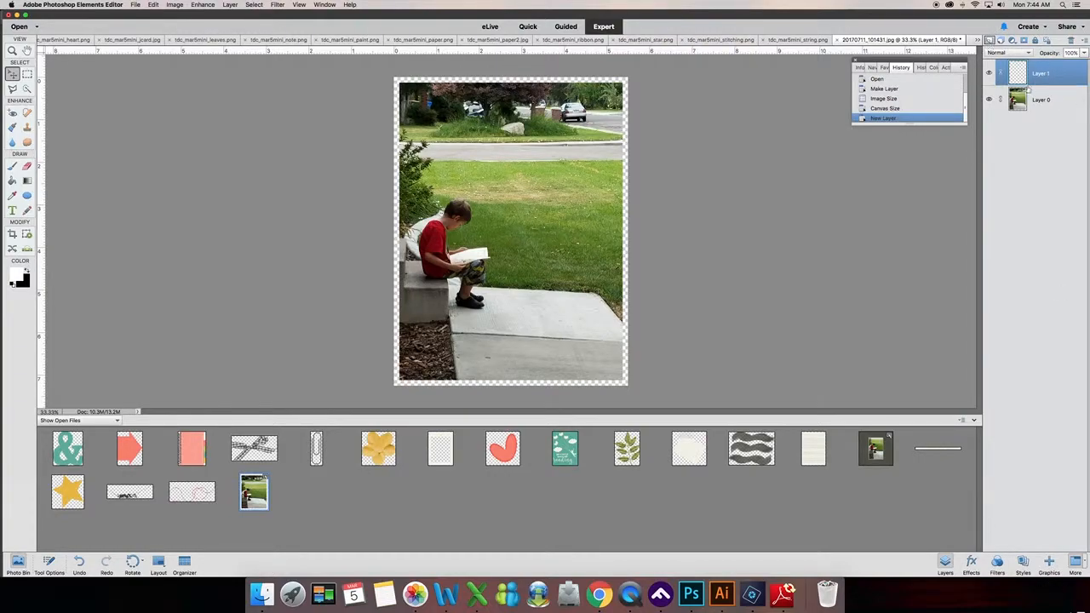
drag(1052, 91, 1046, 104)
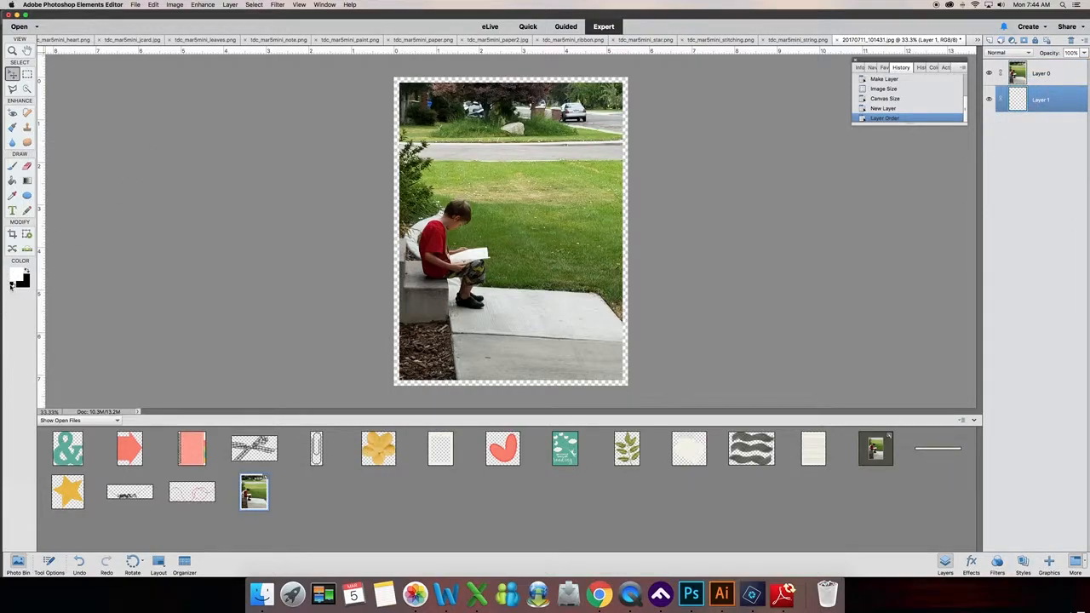
click(12, 285)
click(26, 271)
click(12, 180)
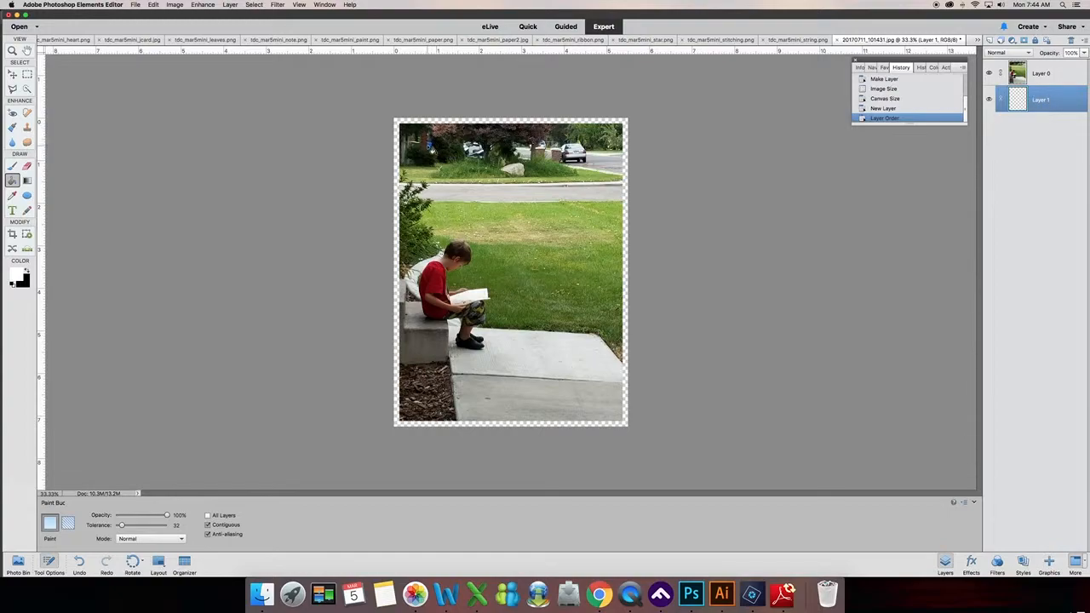
click(428, 146)
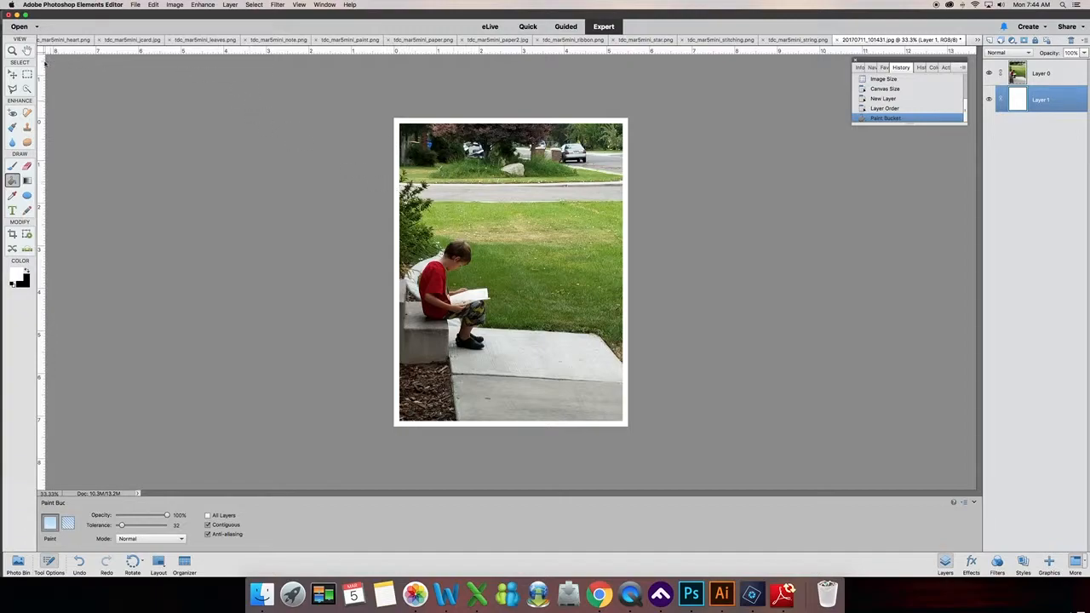
Merge the photo layer and the white layer into a single layer
click(13, 74)
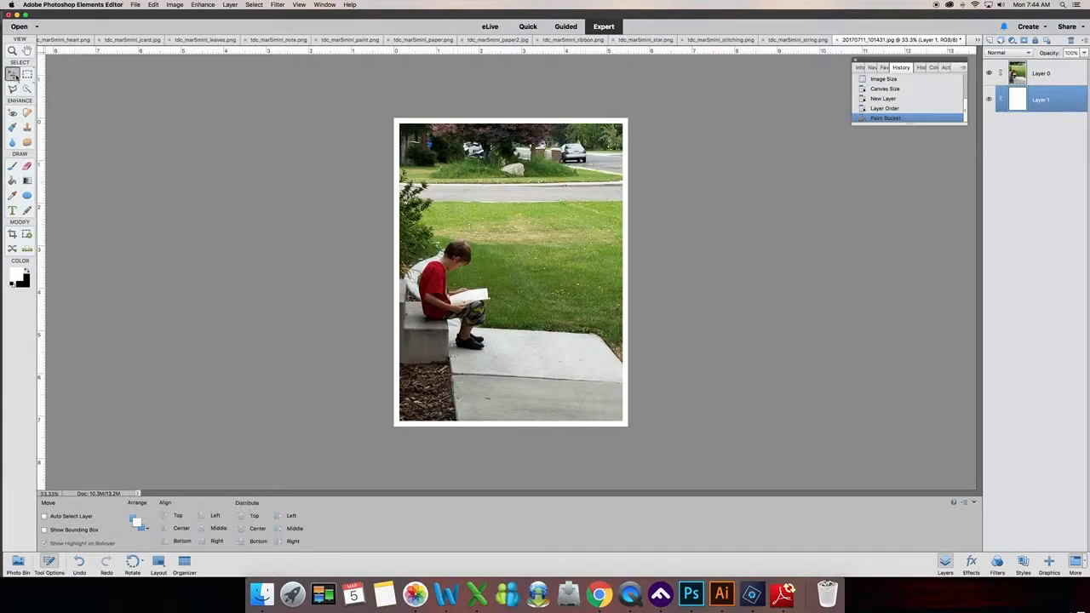
right_click(1048, 93)
click(981, 236)
key(super+shift+e)
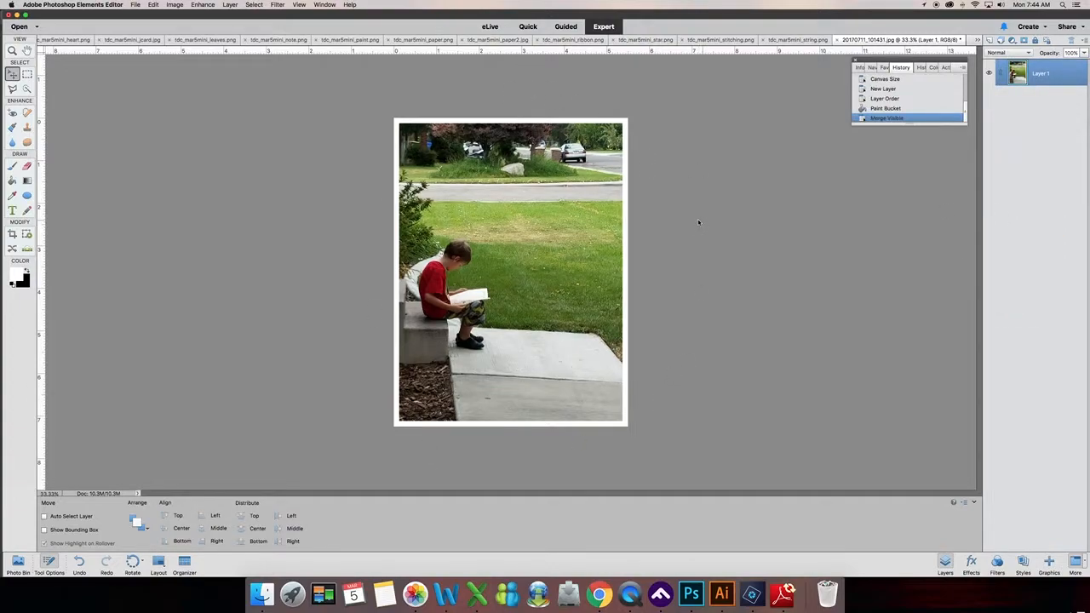
Crop the image to a rectangular marquee just inside the white border's outer edge, and deselect
click(26, 75)
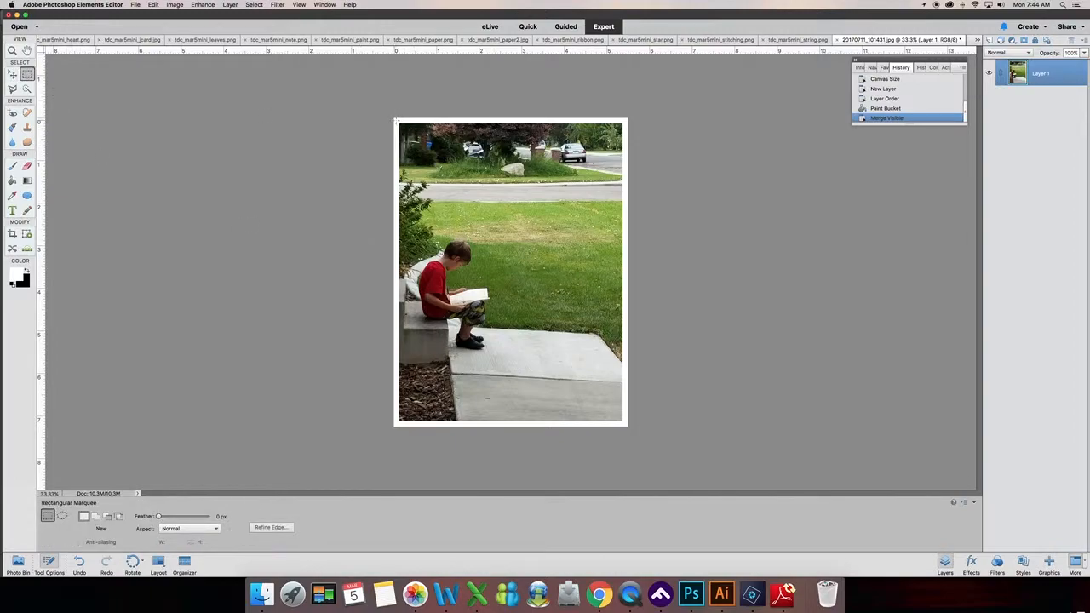
drag(395, 120, 627, 424)
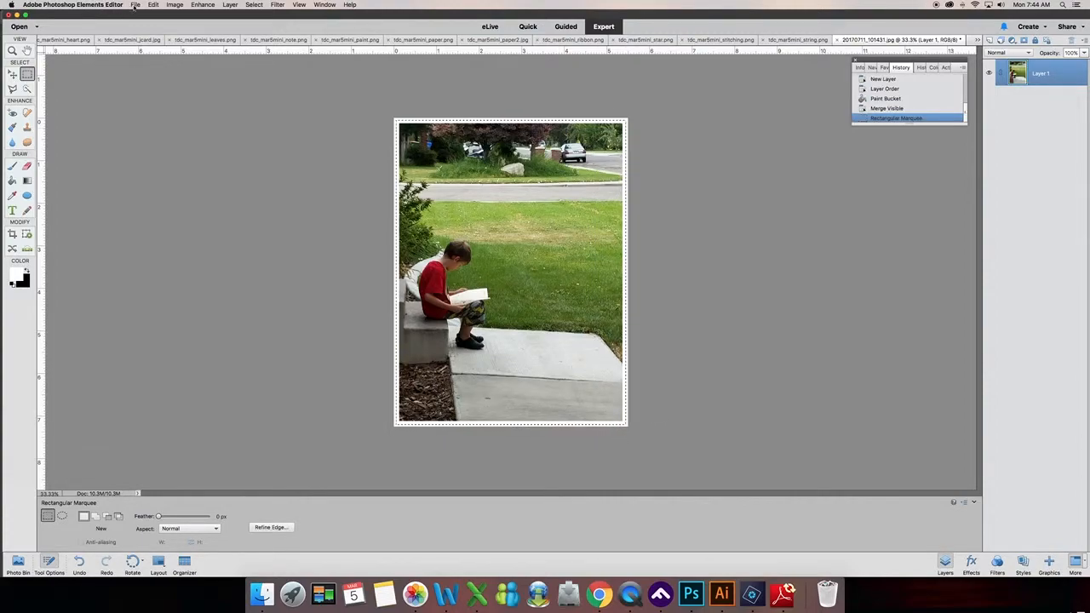
click(174, 4)
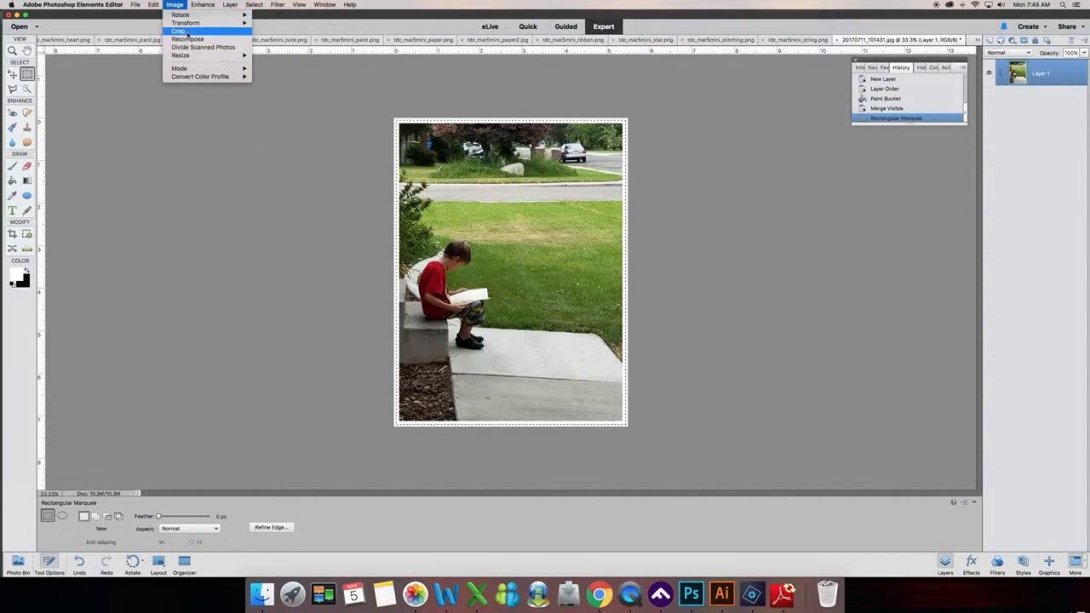
click(178, 30)
click(254, 4)
click(264, 29)
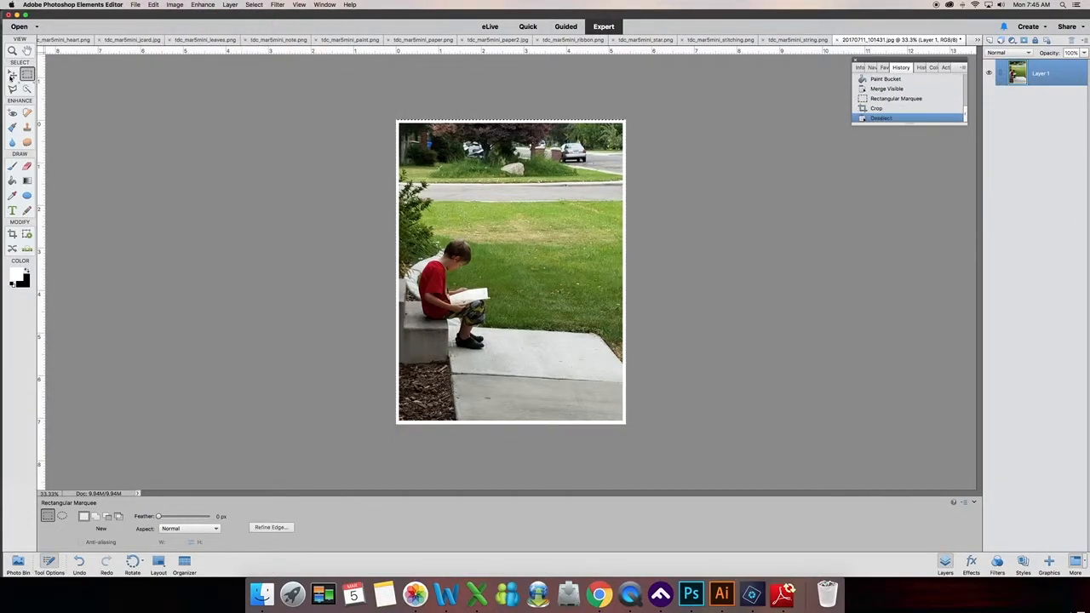
click(11, 75)
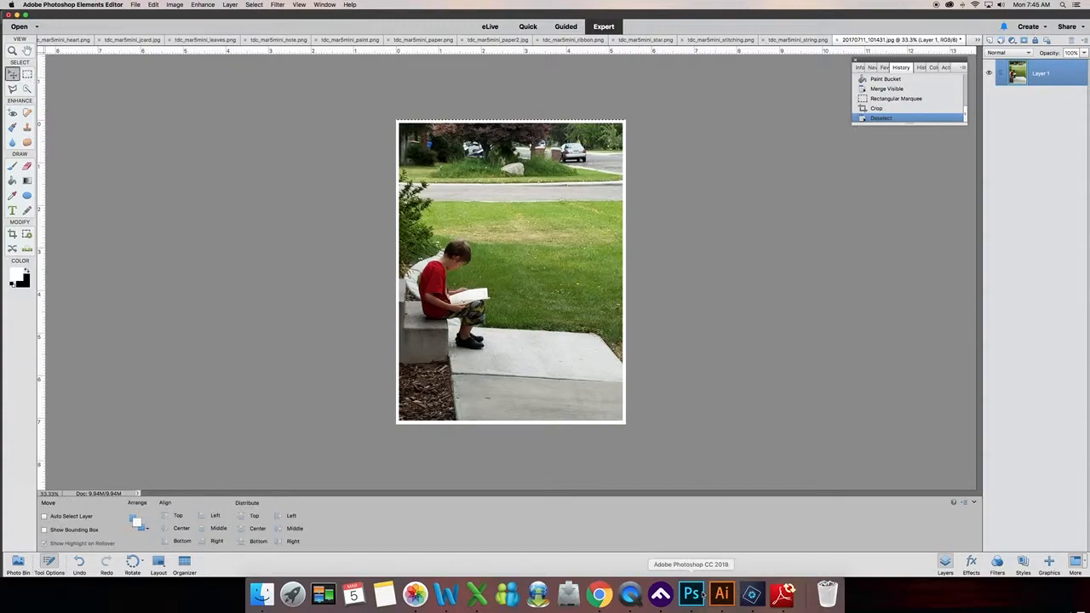
In tdc_mar5mini_paper2.jpg, replace the old photo layer with the newly bordered photo 20170711_101431.jpg
click(17, 563)
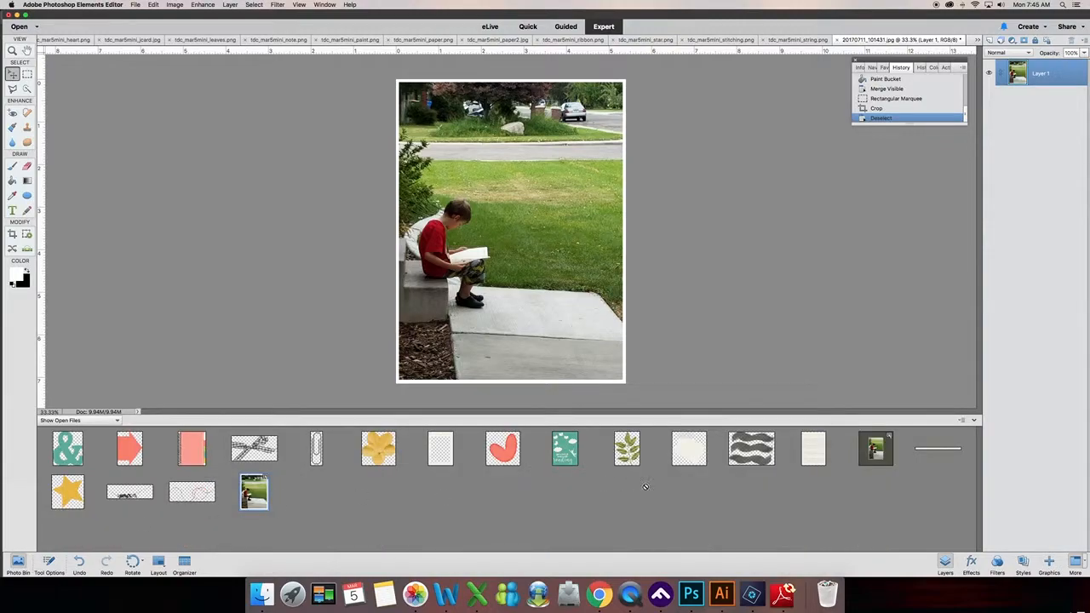
click(875, 445)
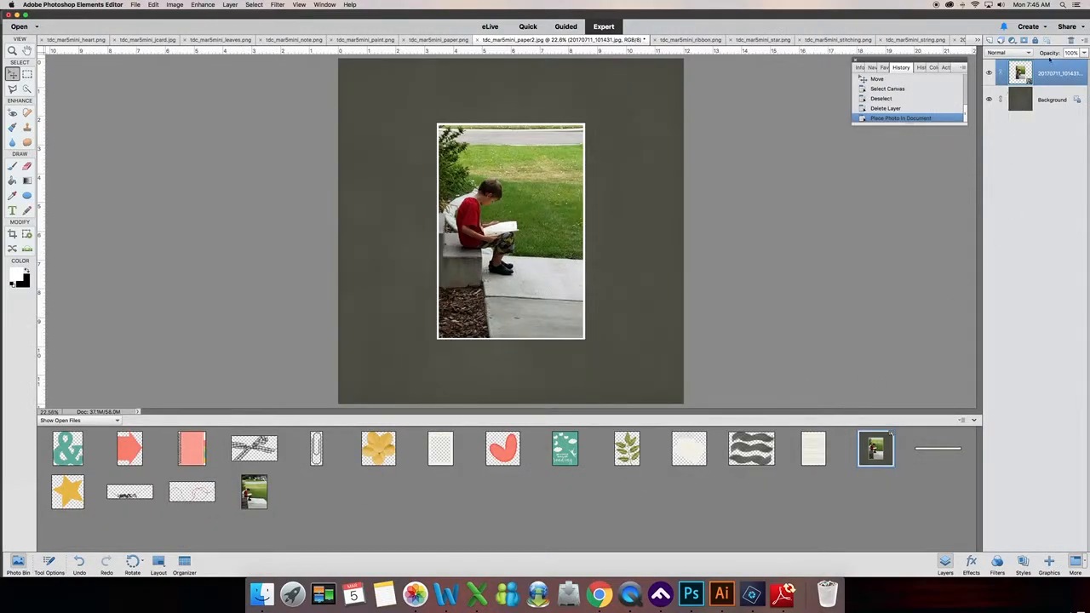
key(Delete)
drag(258, 503, 471, 162)
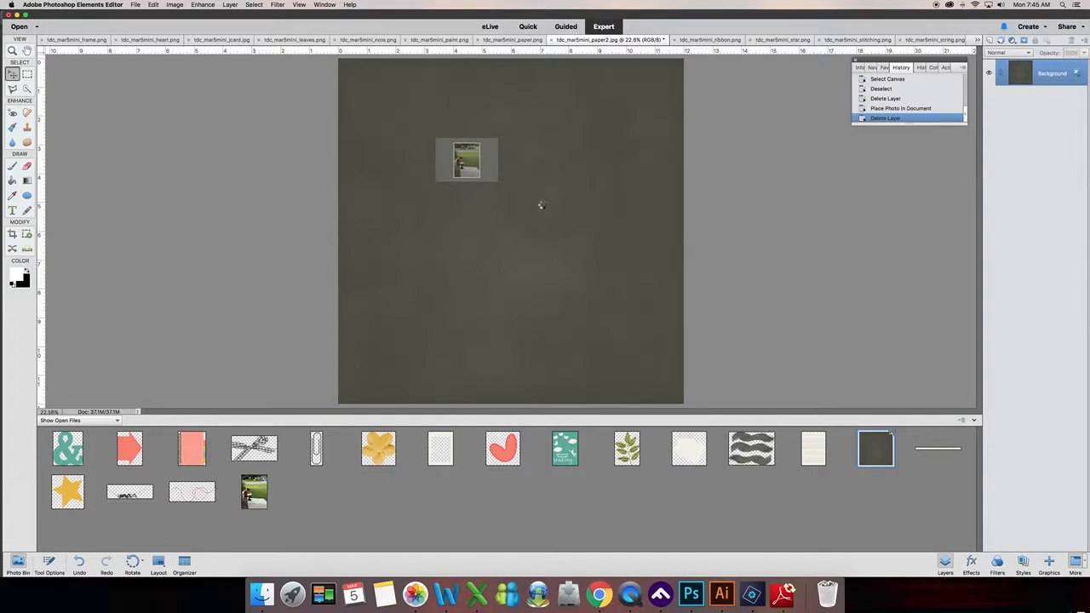